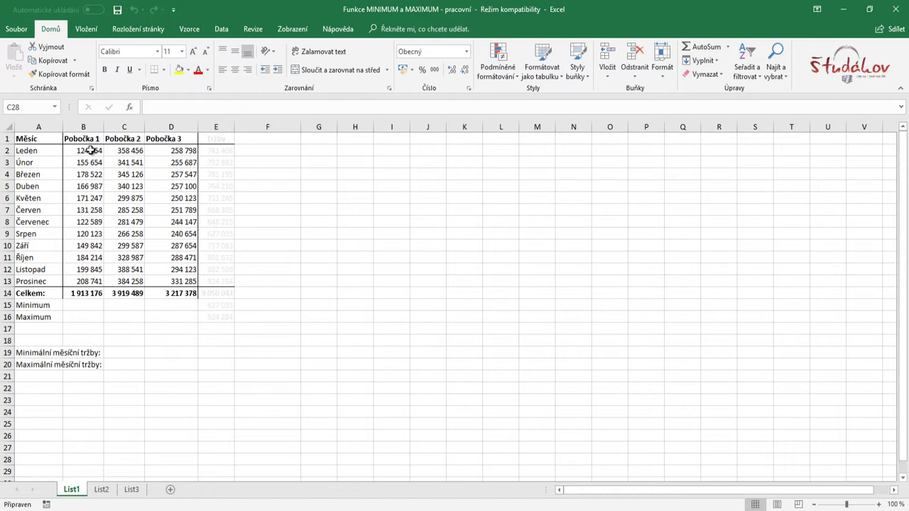
- Select the Pobočka 1 values in B2:B13 and enable the Minimum and Maximum indicators in the status bar
{"action": "left_click_drag", "start_coordinate": [91, 150], "coordinate": [86, 282]}
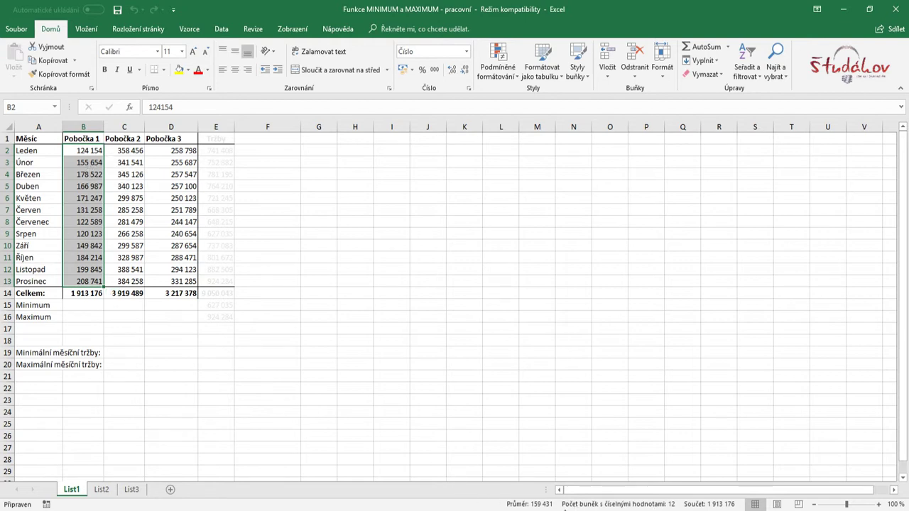
{"action": "right_click", "coordinate": [563, 507]}
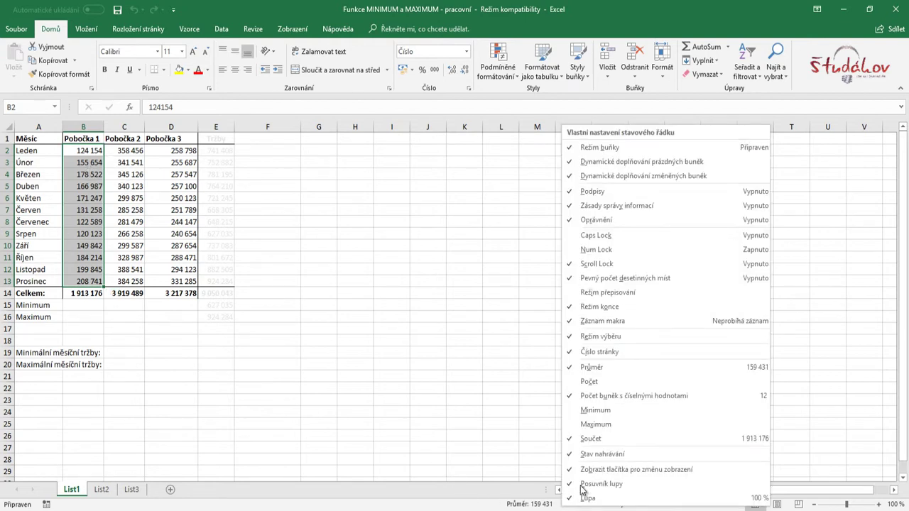
{"action": "left_click", "coordinate": [599, 412]}
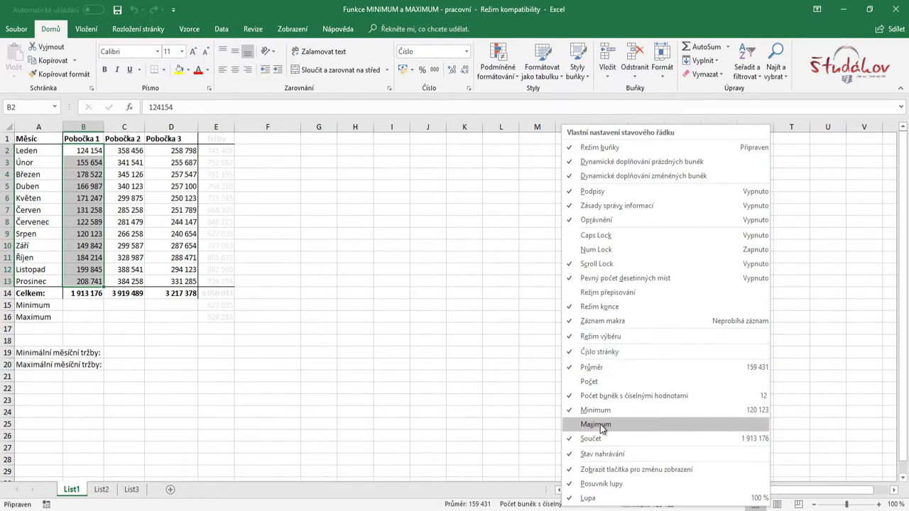
{"action": "left_click", "coordinate": [603, 425]}
{"action": "left_click", "coordinate": [499, 432]}
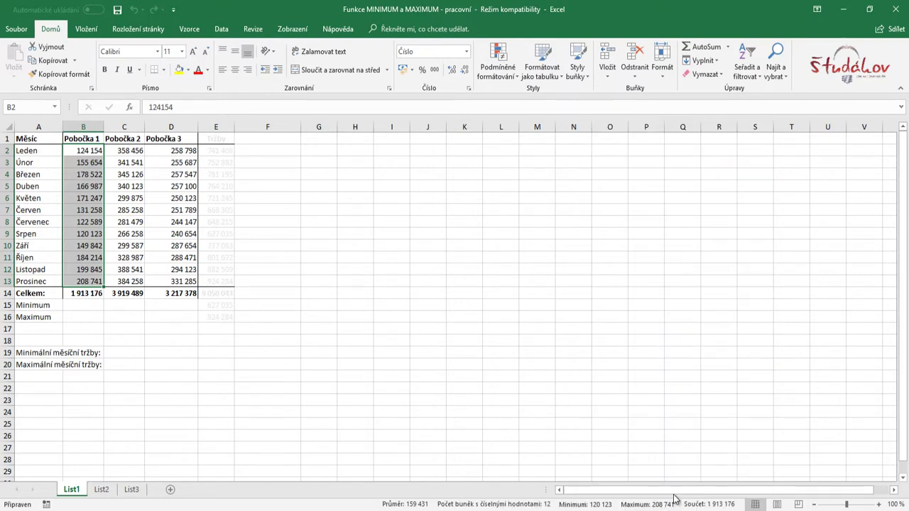
- Check the status bar's minimum and maximum for the Pobočka 2 values in C2:C13
{"action": "key", "text": "Right"}
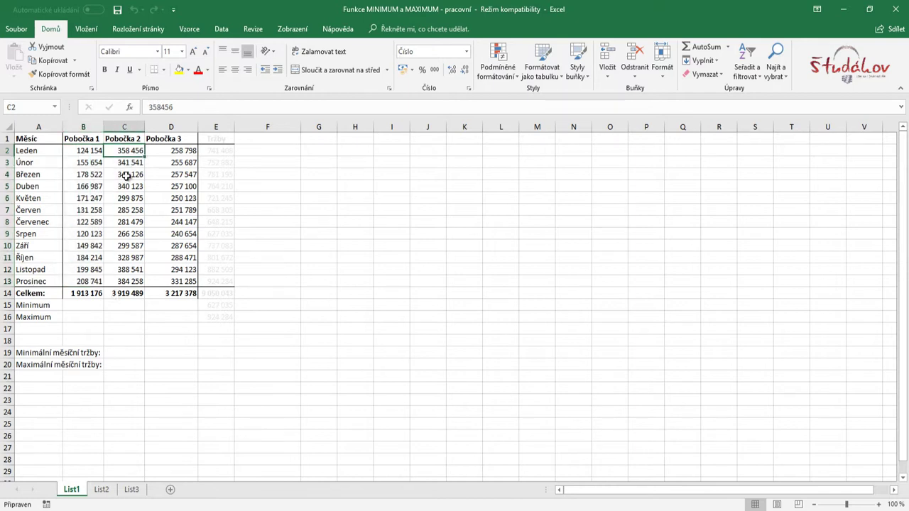
{"action": "left_click_drag", "start_coordinate": [126, 175], "coordinate": [140, 279]}
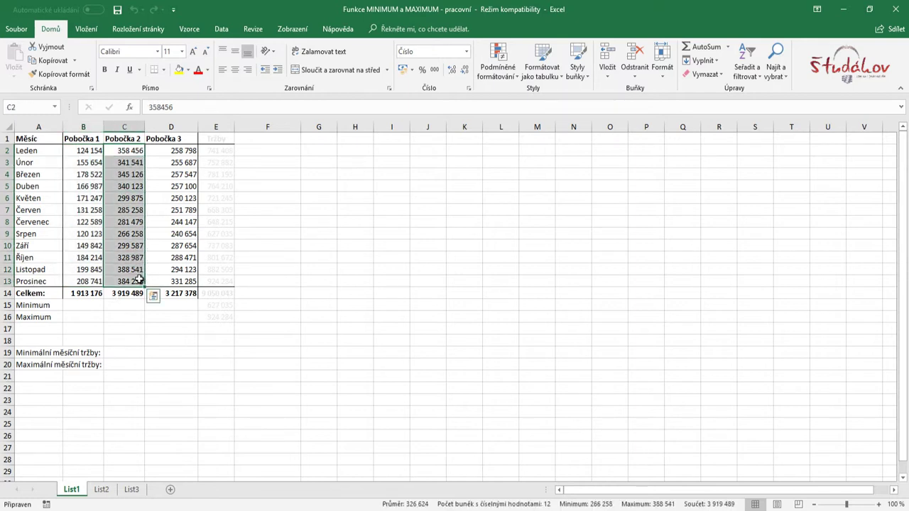
{"action": "left_click", "coordinate": [97, 308]}
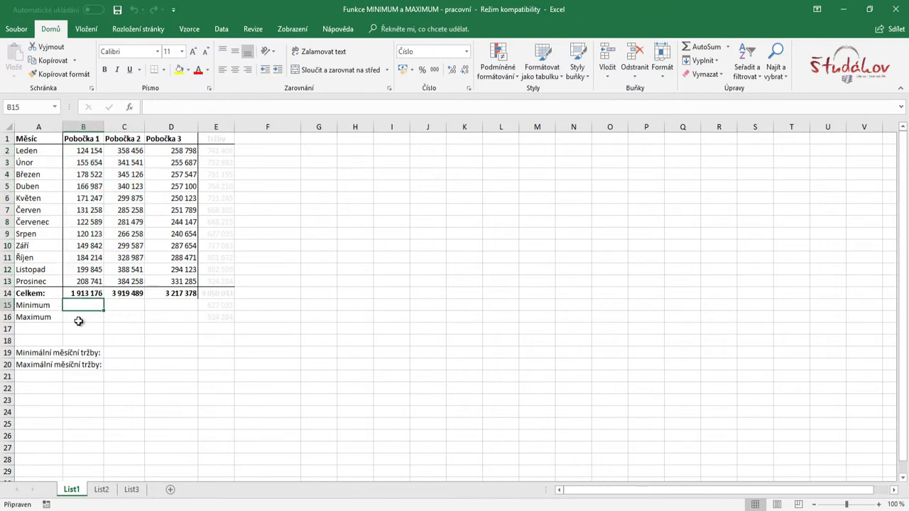
{"action": "left_click", "coordinate": [78, 318]}
- Insert the MIN function in cell B15, choosing it from the category of all functions
{"action": "left_click", "coordinate": [77, 308]}
{"action": "left_click", "coordinate": [131, 110]}
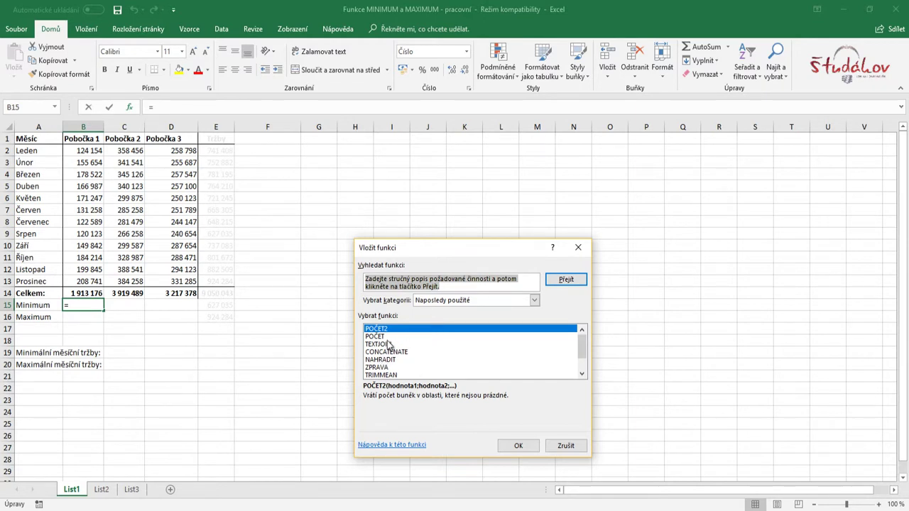
{"action": "left_click", "coordinate": [535, 303]}
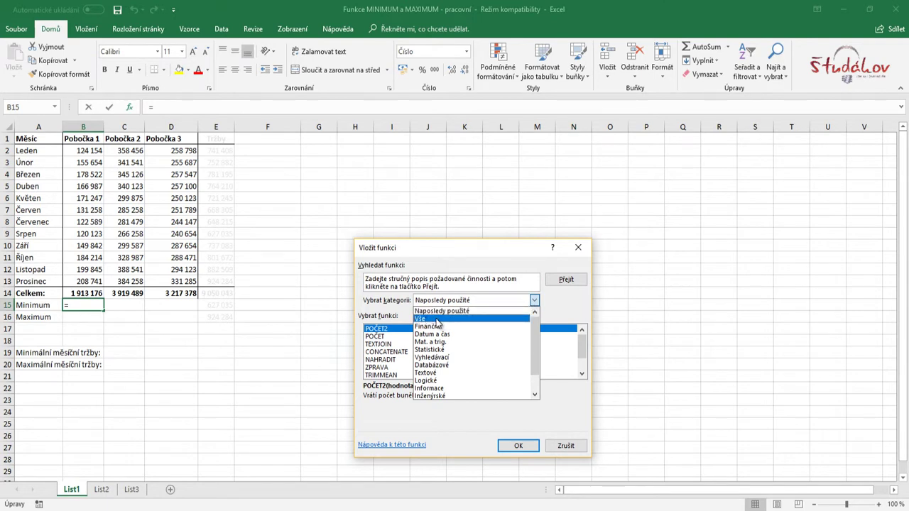
{"action": "left_click", "coordinate": [438, 320]}
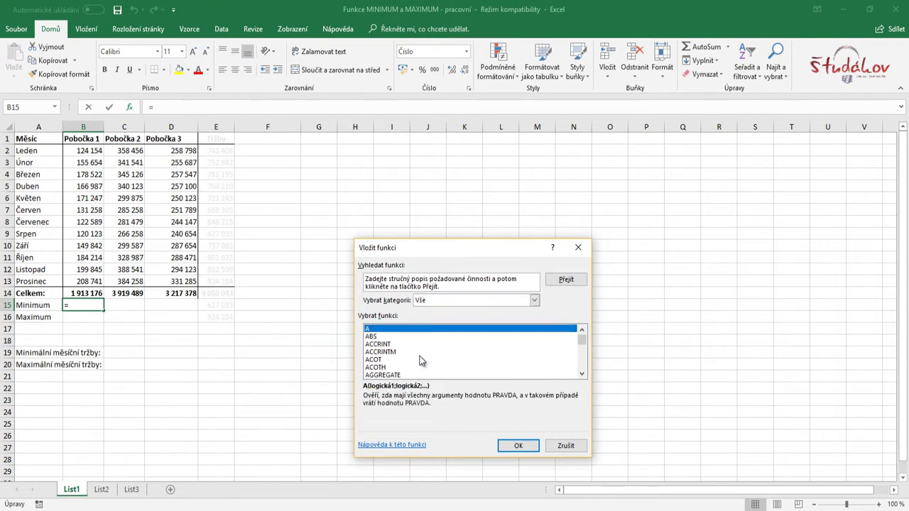
{"action": "key", "text": "m"}
{"action": "scroll", "coordinate": [417, 358], "scroll_direction": "down", "scroll_amount": 3}
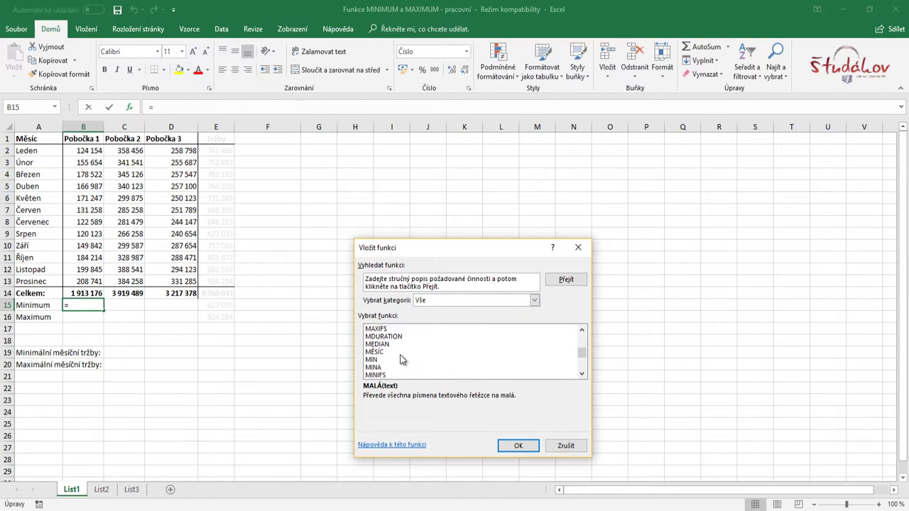
{"action": "scroll", "coordinate": [406, 357], "scroll_direction": "up", "scroll_amount": 1}
{"action": "scroll", "coordinate": [375, 342], "scroll_direction": "down", "scroll_amount": 2}
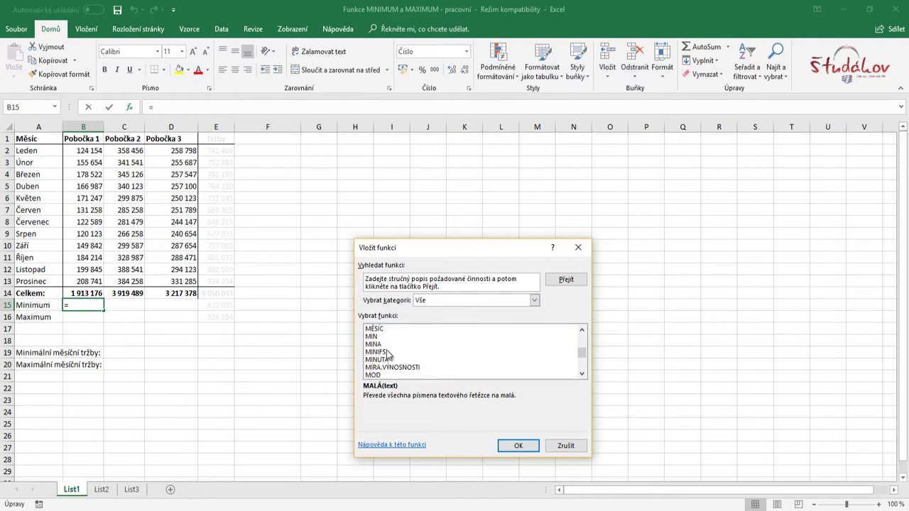
{"action": "left_click", "coordinate": [376, 339]}
{"action": "scroll", "coordinate": [380, 351], "scroll_direction": "up", "scroll_amount": 1}
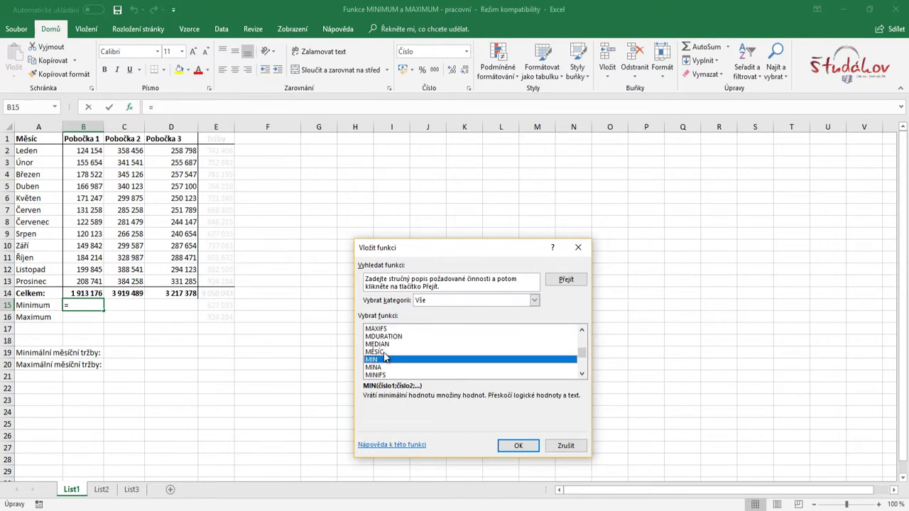
{"action": "double_click", "coordinate": [379, 361]}
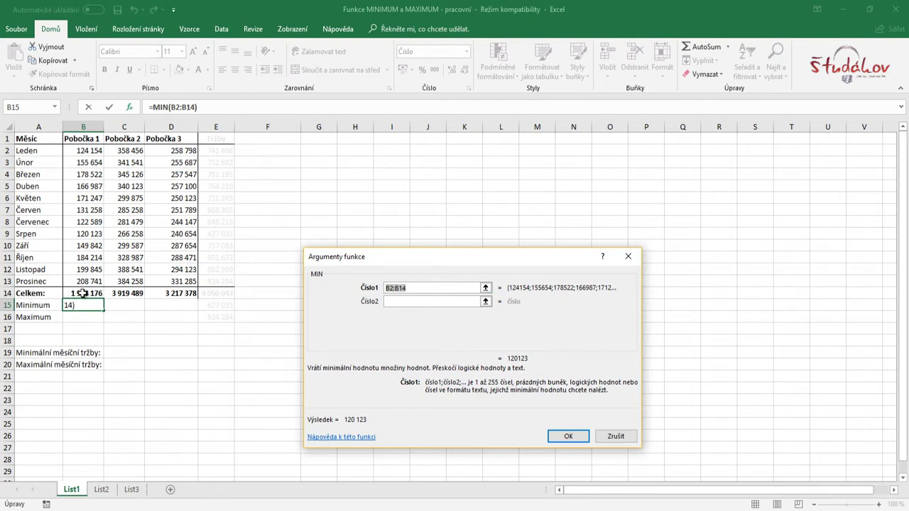
- Set the MIN function's Číslo1 argument to B2:B13, leaving out the total row, and confirm the formula
{"action": "left_click", "coordinate": [79, 151]}
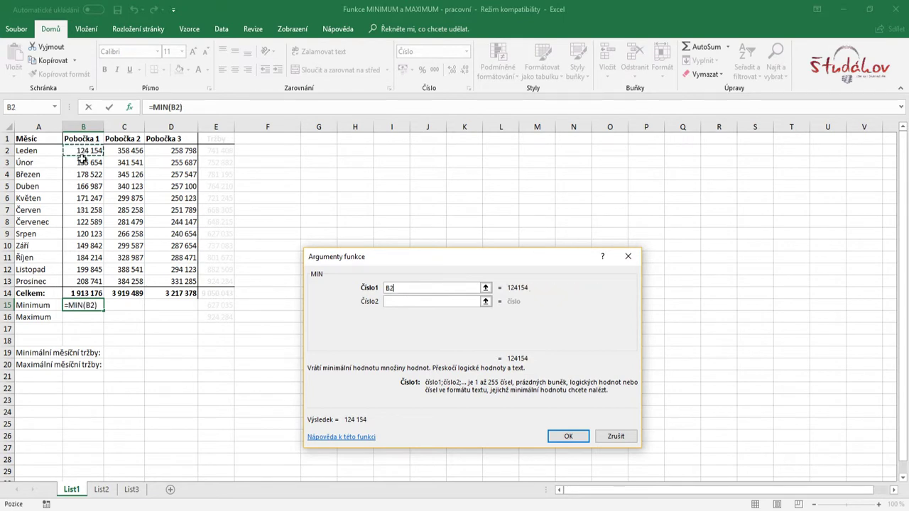
{"action": "left_click_drag", "start_coordinate": [81, 153], "coordinate": [86, 282]}
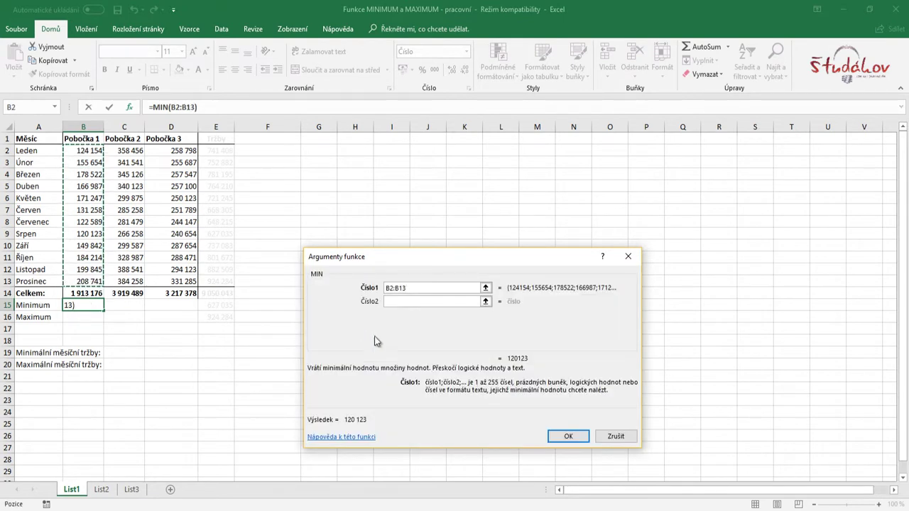
{"action": "left_click", "coordinate": [567, 435]}
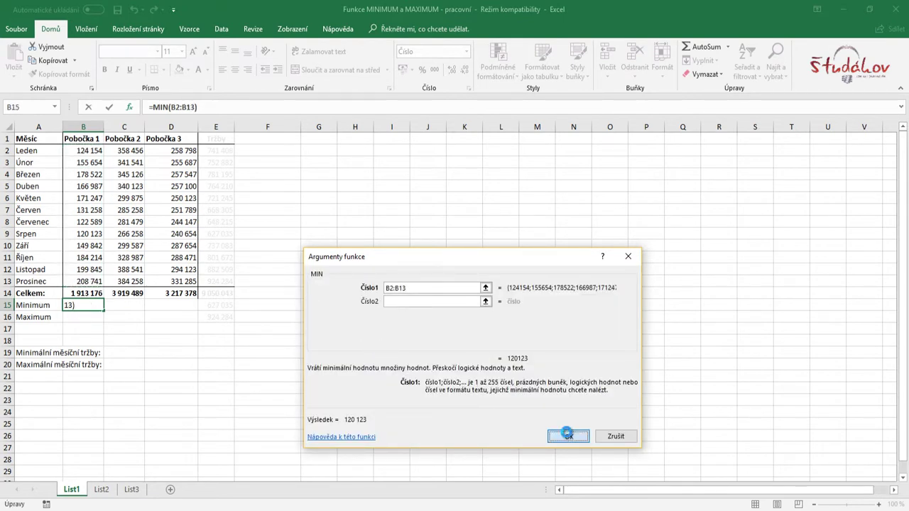
- Insert the MAX function in cell B16 with B2:B13 as its range and check the resulting formula
{"action": "left_click", "coordinate": [90, 317]}
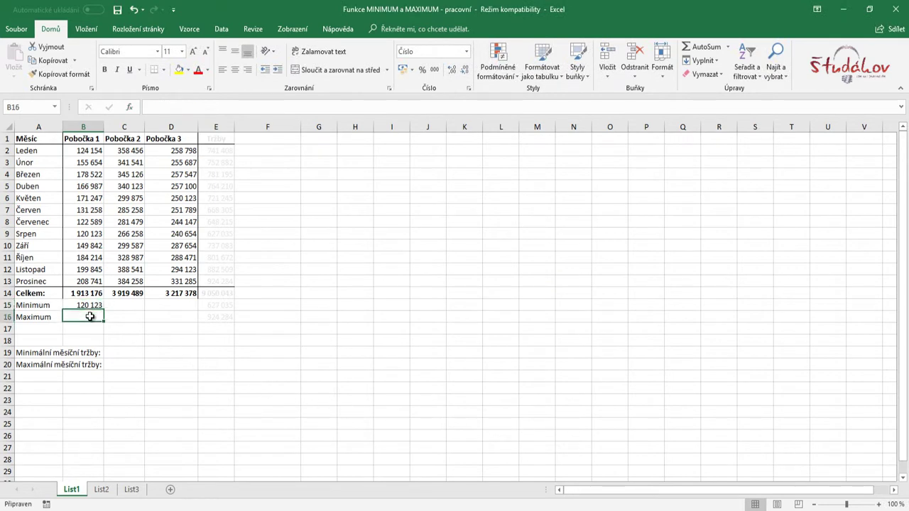
{"action": "left_click", "coordinate": [131, 108]}
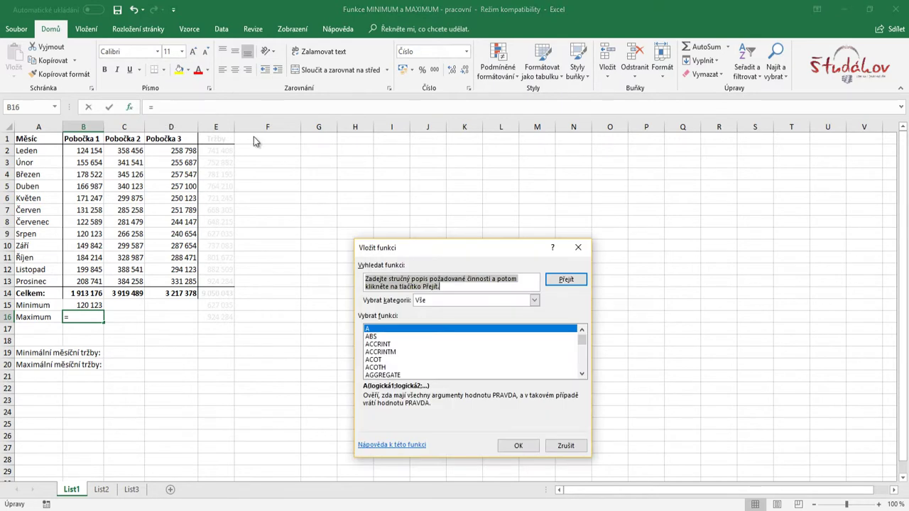
{"action": "left_click", "coordinate": [378, 344]}
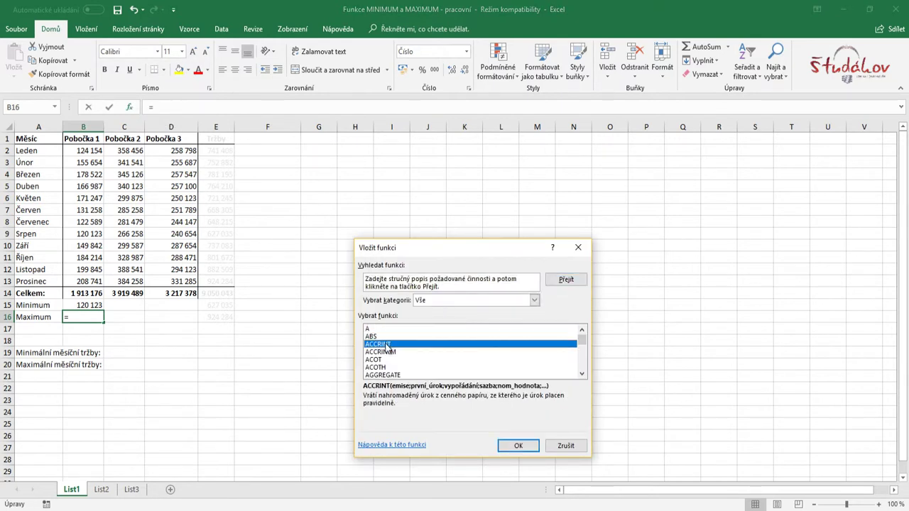
{"action": "key", "text": "m"}
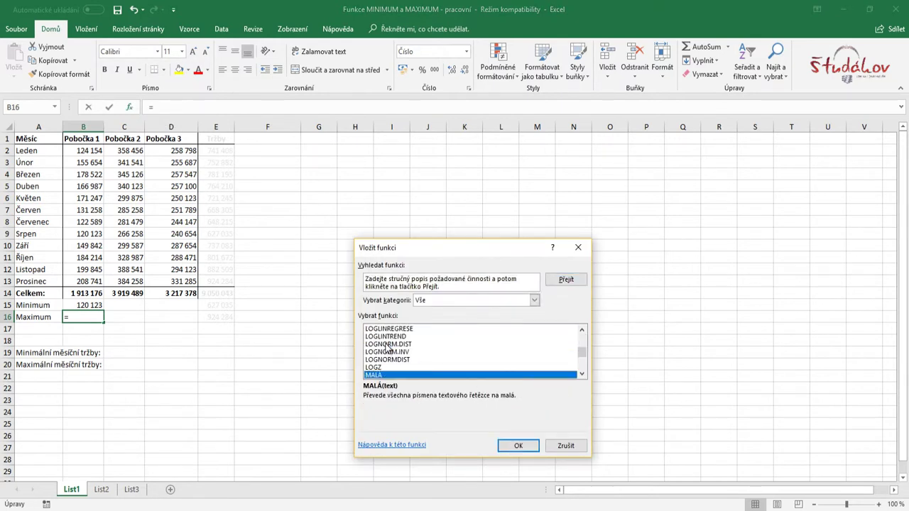
{"action": "scroll", "coordinate": [388, 348], "scroll_direction": "down", "scroll_amount": 2}
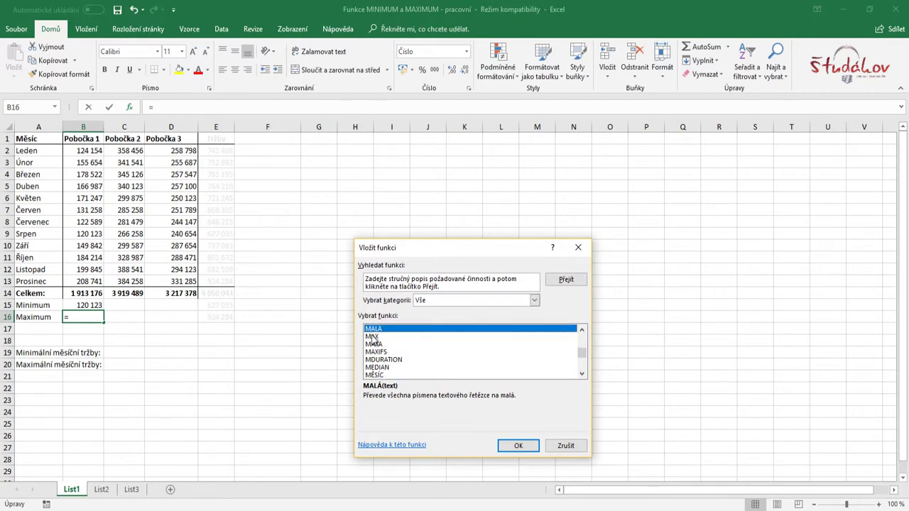
{"action": "double_click", "coordinate": [373, 337]}
{"action": "left_click_drag", "start_coordinate": [90, 148], "coordinate": [94, 281]}
{"action": "key", "text": "Return"}
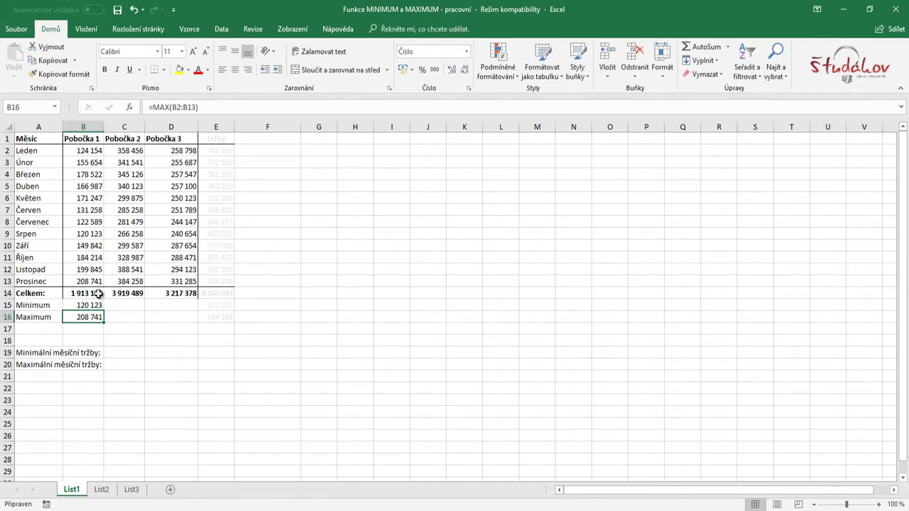
{"action": "left_click", "coordinate": [203, 108]}
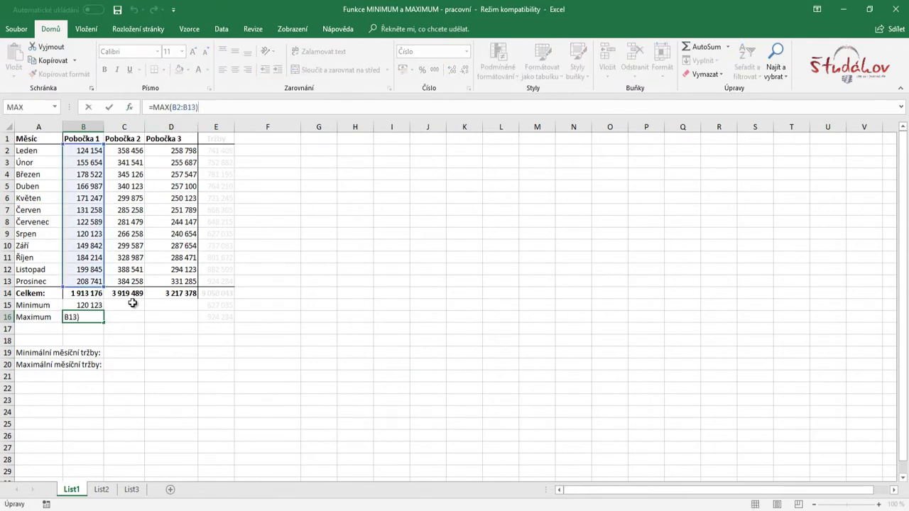
{"action": "key", "text": "Escape"}
- Copy the minimum and maximum formulas from B15:B16 across to Pobočka 2 and Pobočka 3, up to D16
{"action": "left_click_drag", "start_coordinate": [96, 306], "coordinate": [83, 319]}
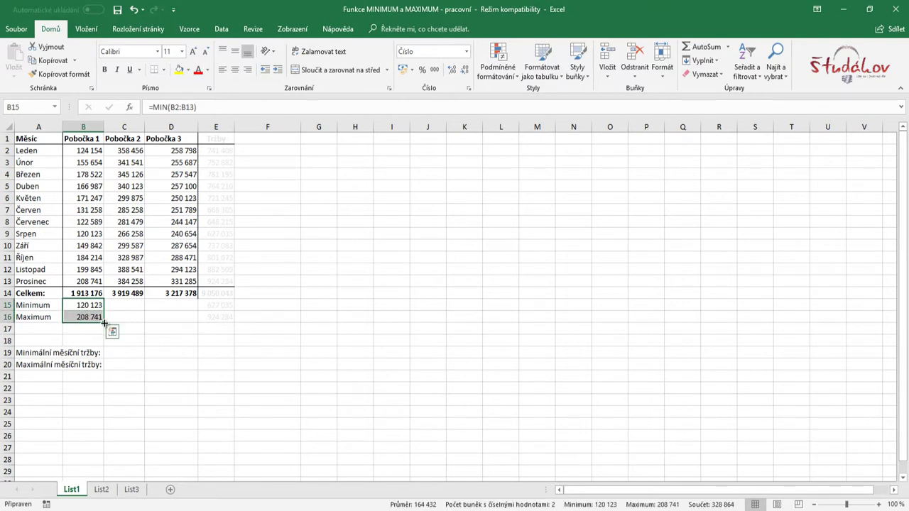
{"action": "left_click_drag", "start_coordinate": [105, 323], "coordinate": [183, 325]}
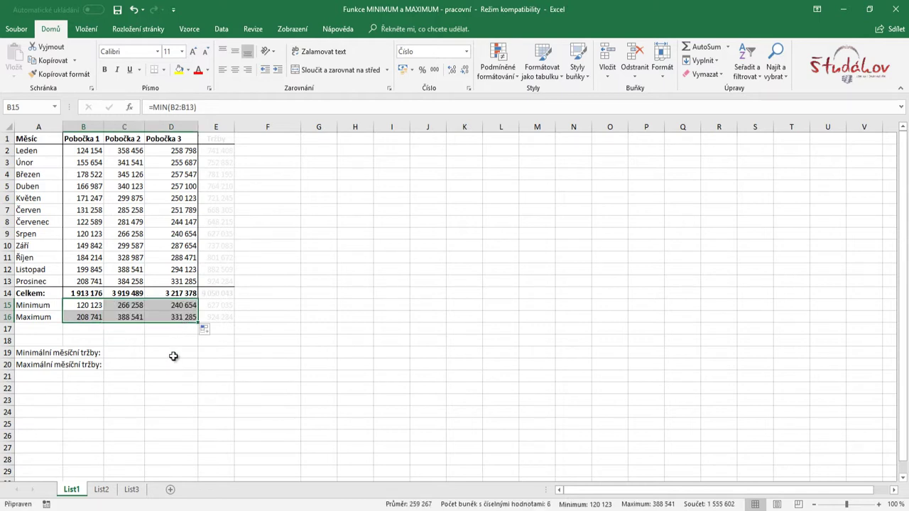
{"action": "left_click", "coordinate": [174, 356]}
- Inspect the ranges referenced by the copied formulas in cells C15, D15 and D16
{"action": "left_click", "coordinate": [141, 310]}
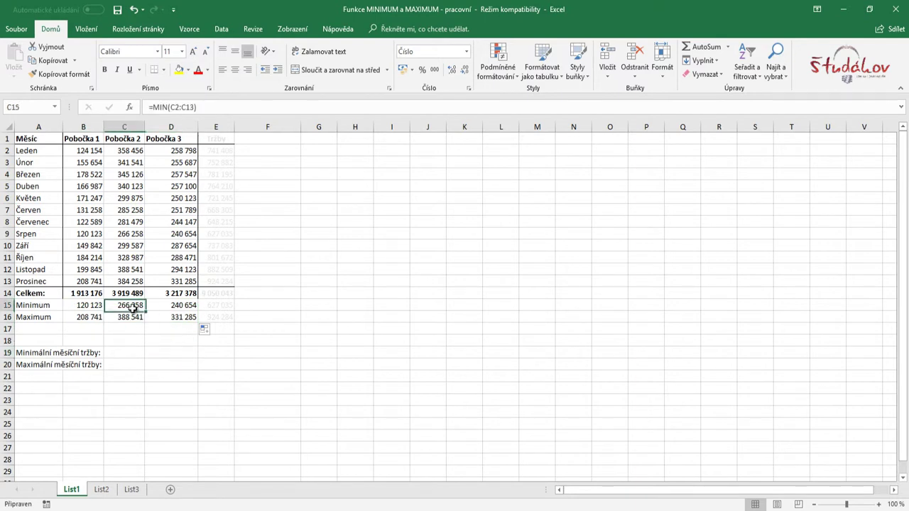
{"action": "left_click", "coordinate": [210, 108]}
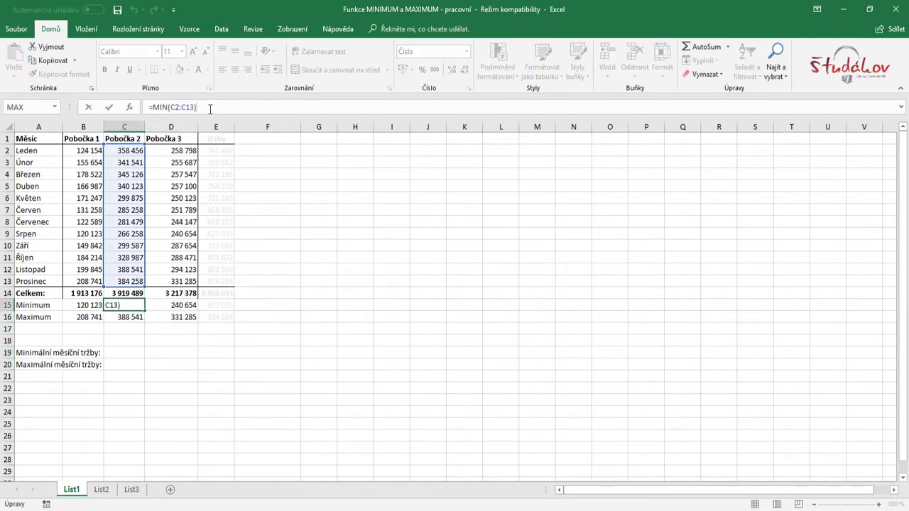
{"action": "left_click_drag", "start_coordinate": [145, 311], "coordinate": [166, 305]}
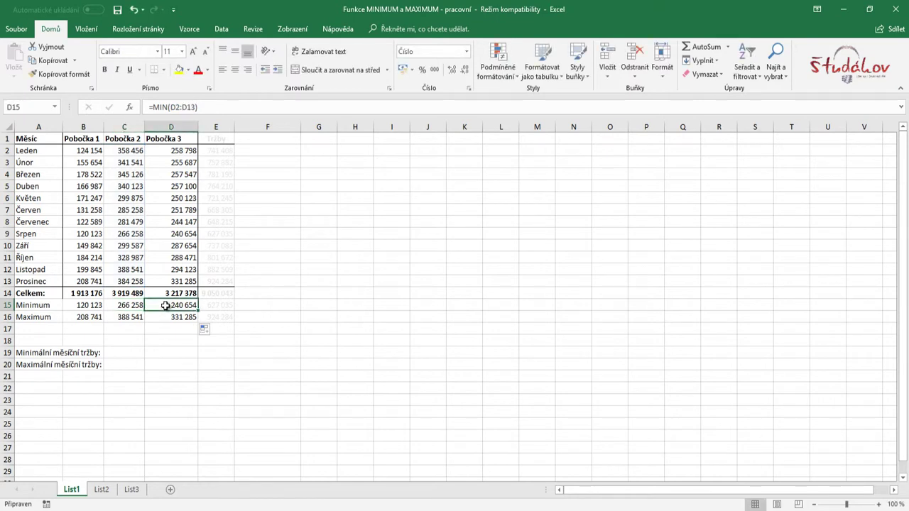
{"action": "double_click", "coordinate": [166, 306]}
{"action": "key", "text": "Escape"}
{"action": "left_click", "coordinate": [177, 319]}
{"action": "double_click", "coordinate": [170, 317]}
{"action": "key", "text": "Return"}
{"action": "left_click", "coordinate": [175, 361]}
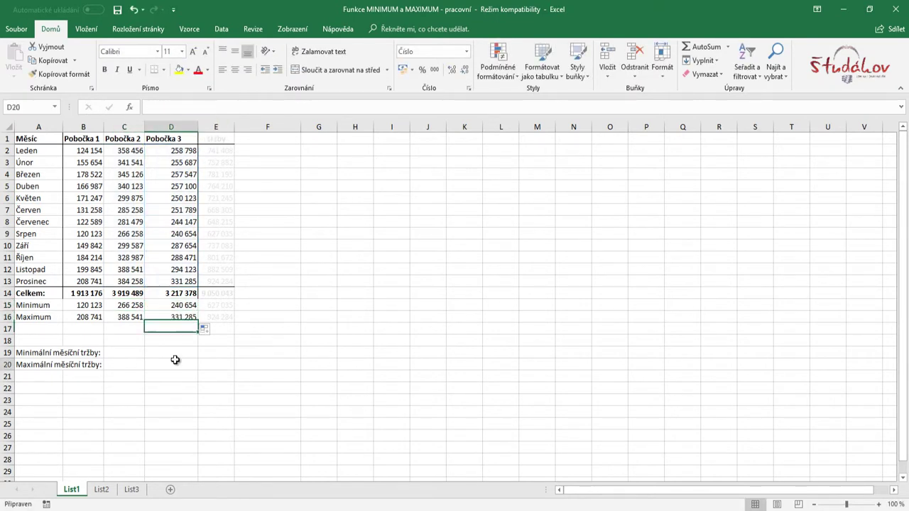
- Insert the MIN function from the recently used functions into cell C19 for Minimální měsíční tržby
{"action": "left_click", "coordinate": [177, 355]}
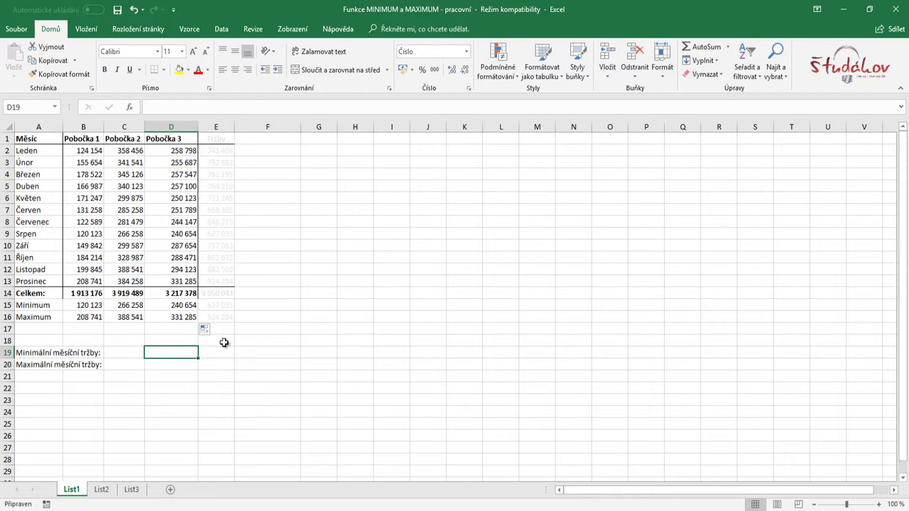
{"action": "left_click", "coordinate": [130, 353]}
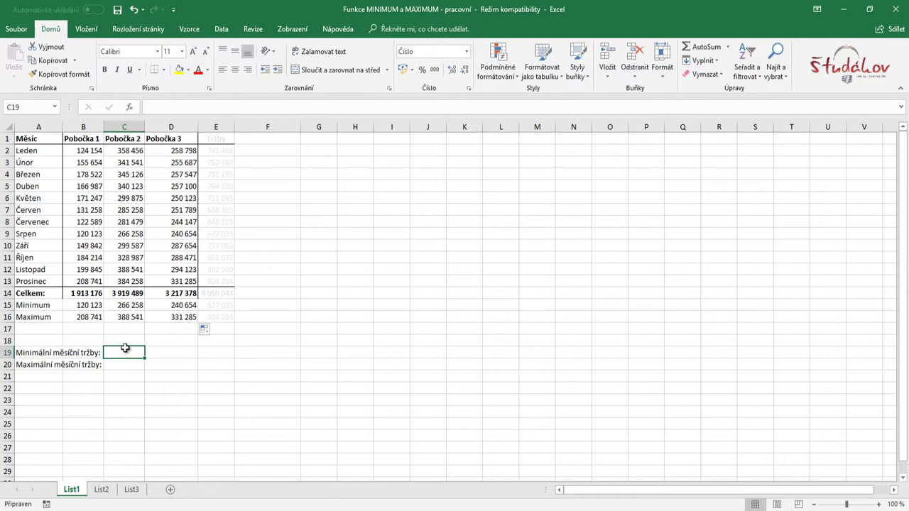
{"action": "left_click", "coordinate": [130, 106]}
{"action": "left_click", "coordinate": [534, 300]}
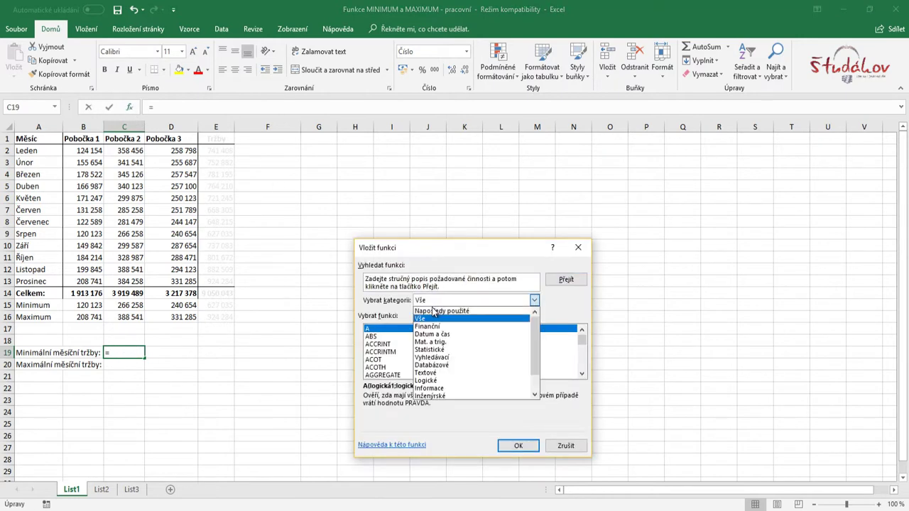
{"action": "left_click", "coordinate": [429, 309]}
{"action": "double_click", "coordinate": [377, 336]}
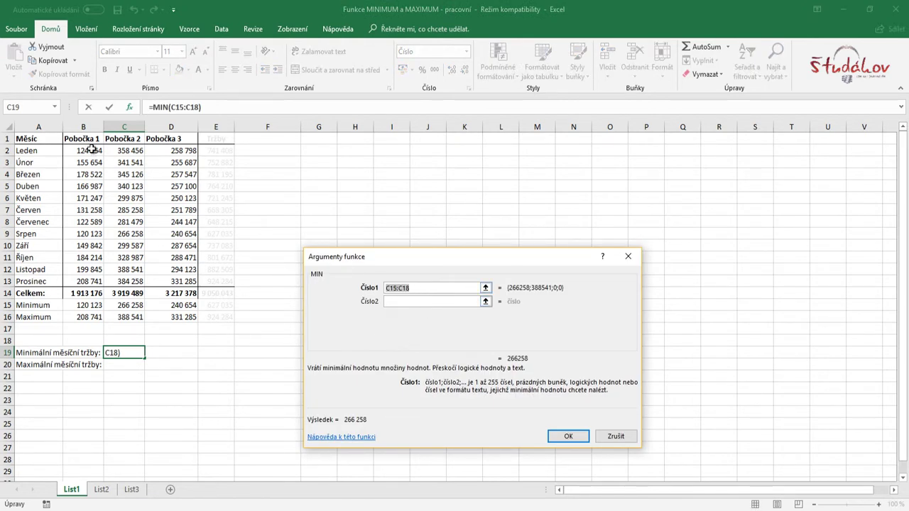
- Set the MIN function's Číslo1 argument to B2:B13+C2:C13+D2:D13 and enter the C19 formula as an array formula
{"action": "left_click_drag", "start_coordinate": [92, 148], "coordinate": [93, 282]}
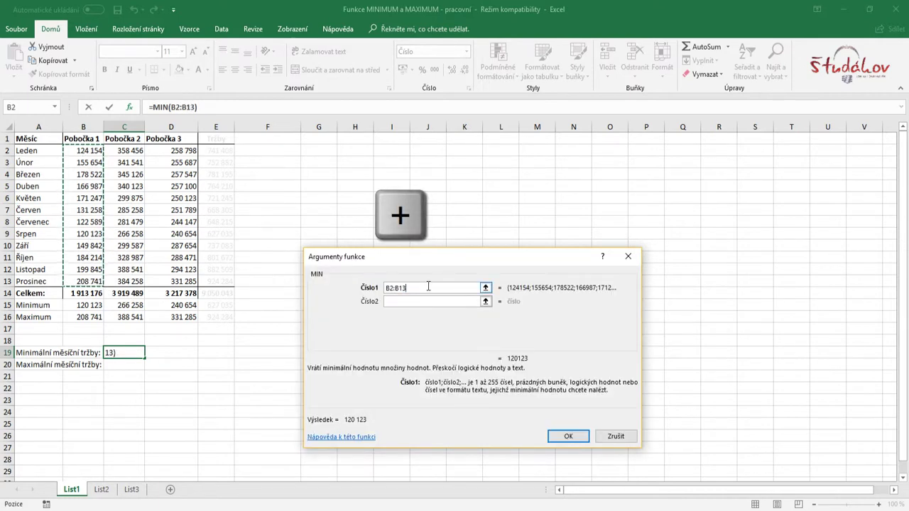
{"action": "type", "text": "+"}
{"action": "left_click_drag", "start_coordinate": [130, 147], "coordinate": [135, 281]}
{"action": "type", "text": "+"}
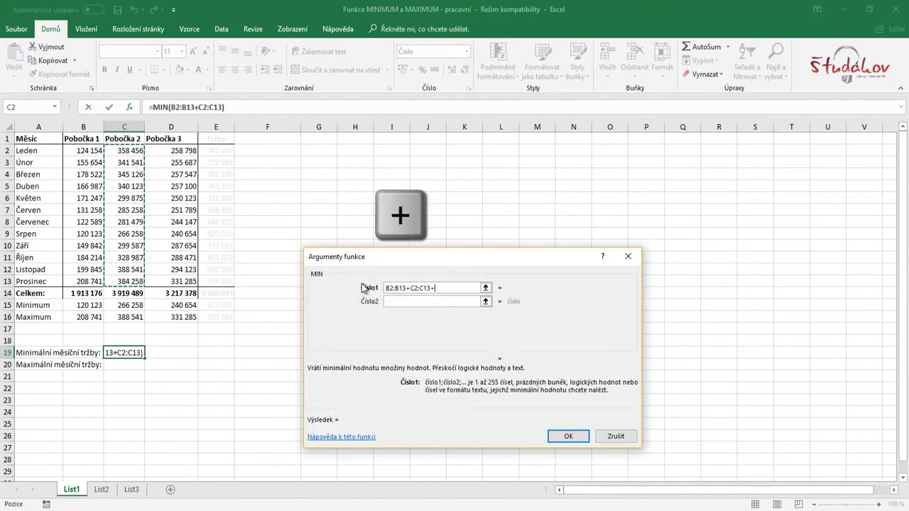
{"action": "left_click_drag", "start_coordinate": [181, 147], "coordinate": [182, 281]}
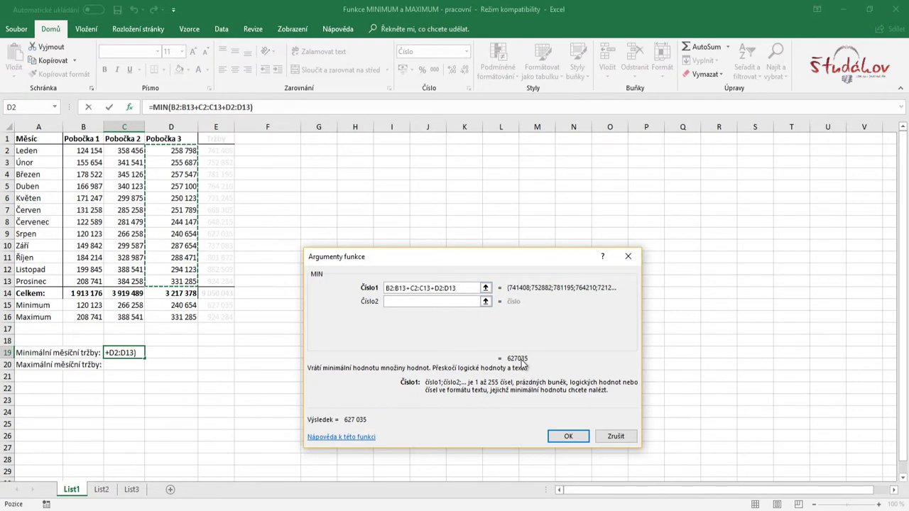
{"action": "left_click", "coordinate": [569, 436]}
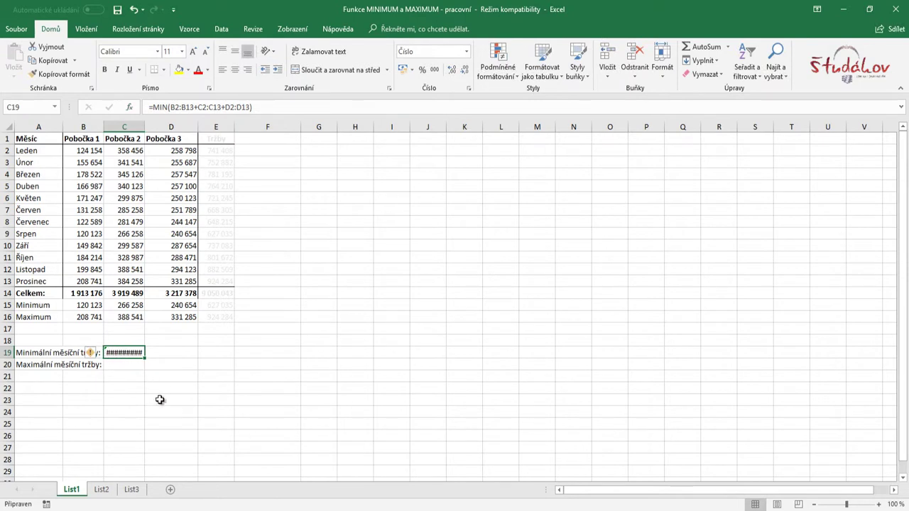
{"action": "left_click", "coordinate": [263, 107]}
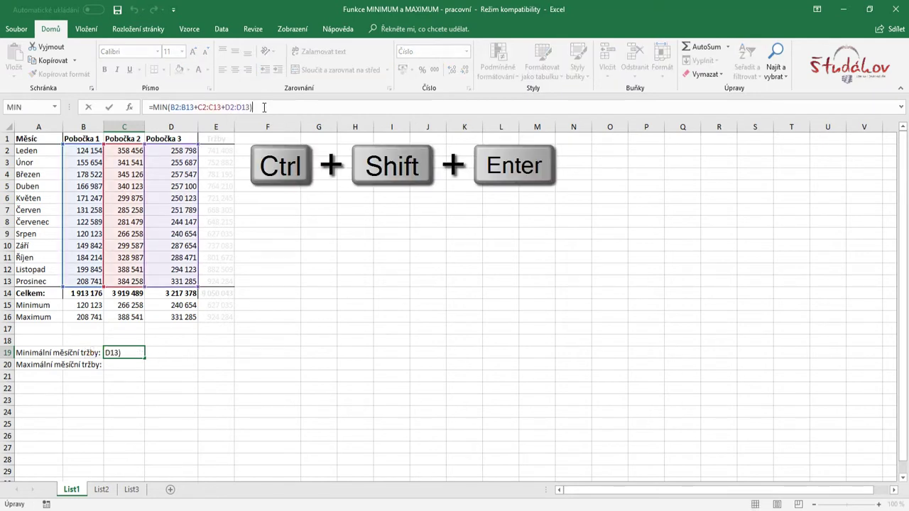
{"action": "key", "text": "ctrl+shift+Return"}
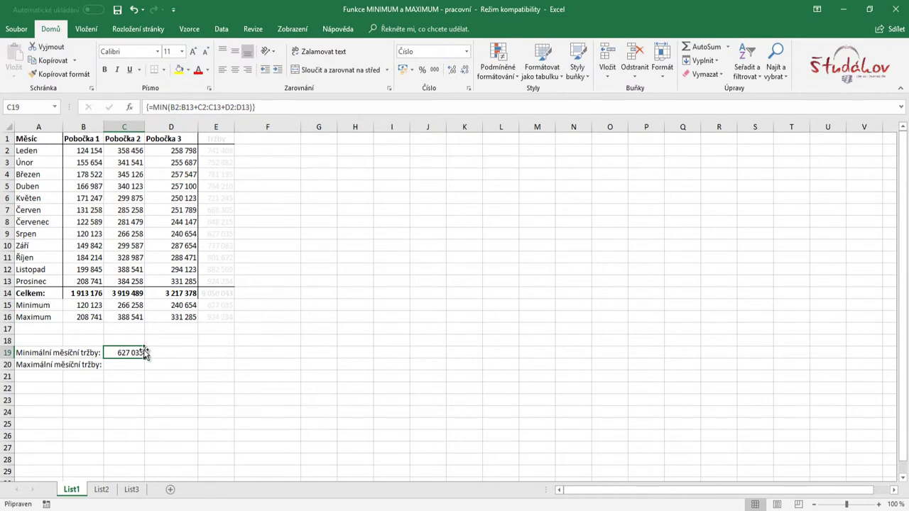
- Start a MAX formula directly in cell C20 for Maximální měsíční tržby, picking MAX from the suggested functions
{"action": "key", "text": "Down"}
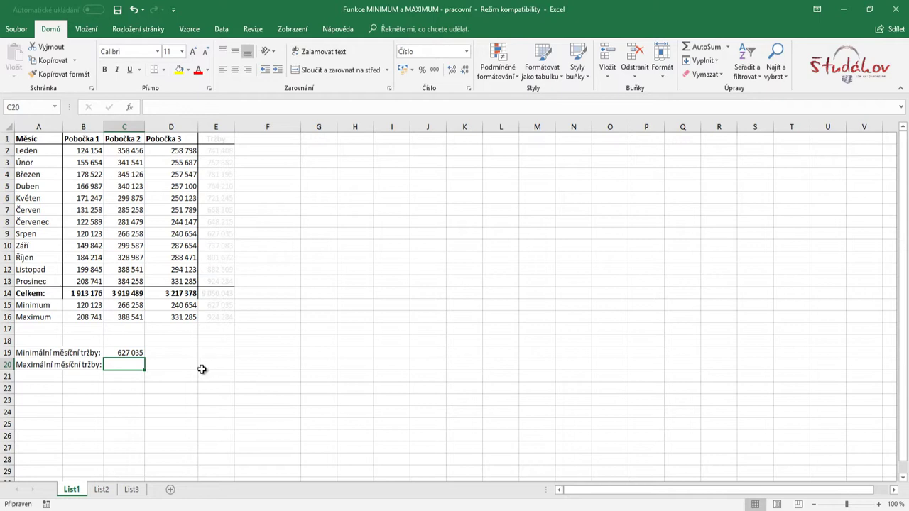
{"action": "left_click", "coordinate": [161, 105]}
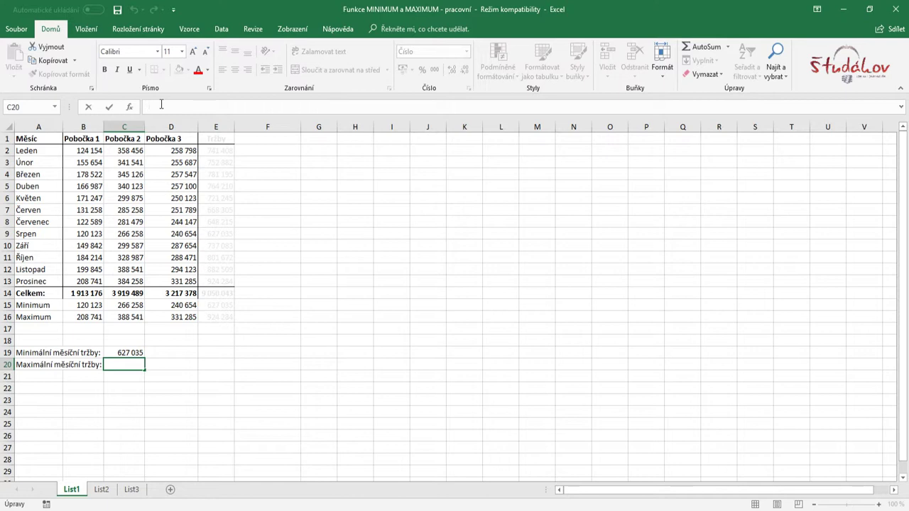
{"action": "type", "text": "="}
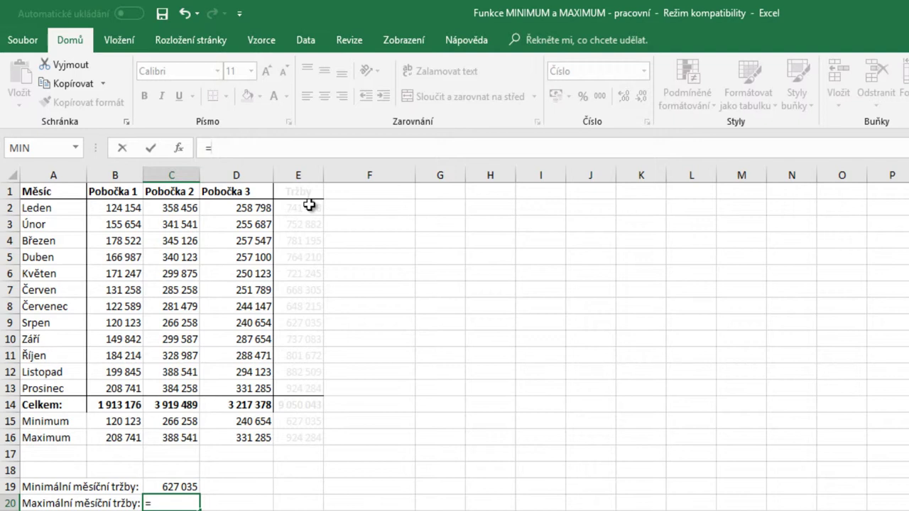
{"action": "type", "text": "max"}
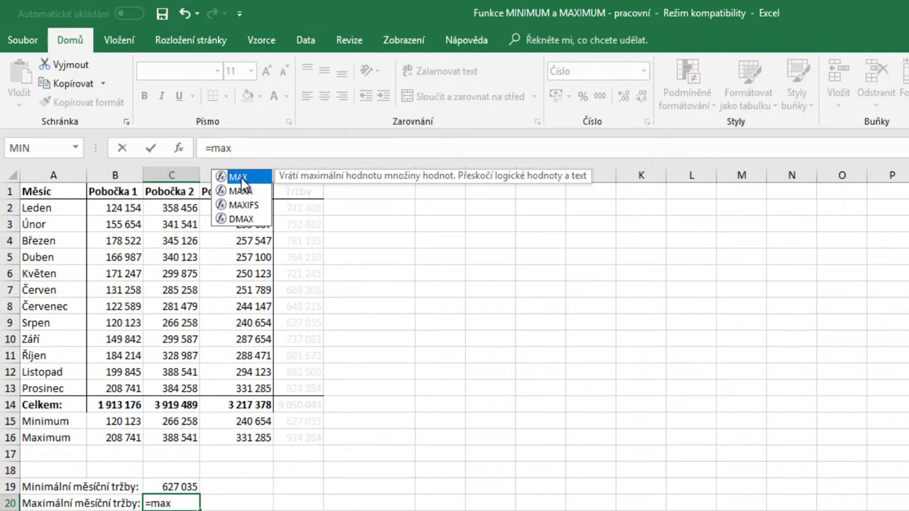
{"action": "double_click", "coordinate": [242, 183]}
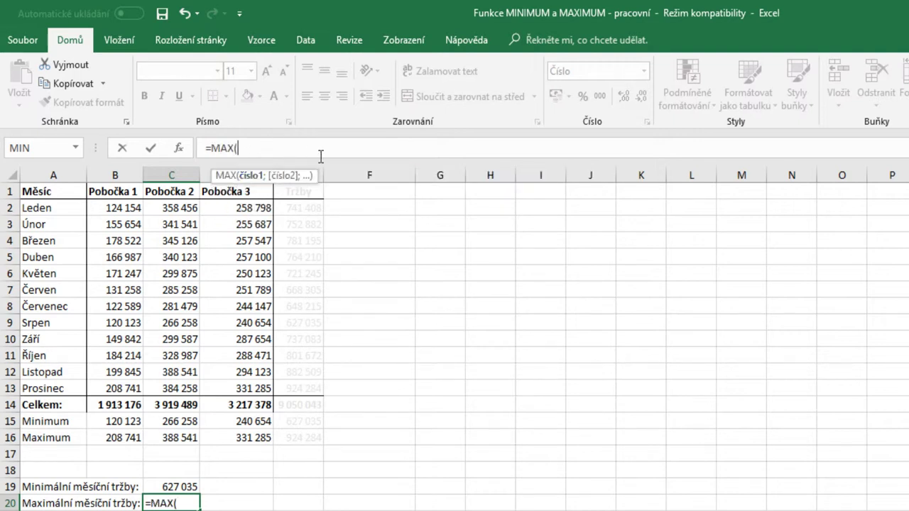
- Complete the MAX formula with B2:B13+C2:C13+D2:D13 and enter it as an array formula
{"action": "left_click_drag", "start_coordinate": [125, 209], "coordinate": [117, 389]}
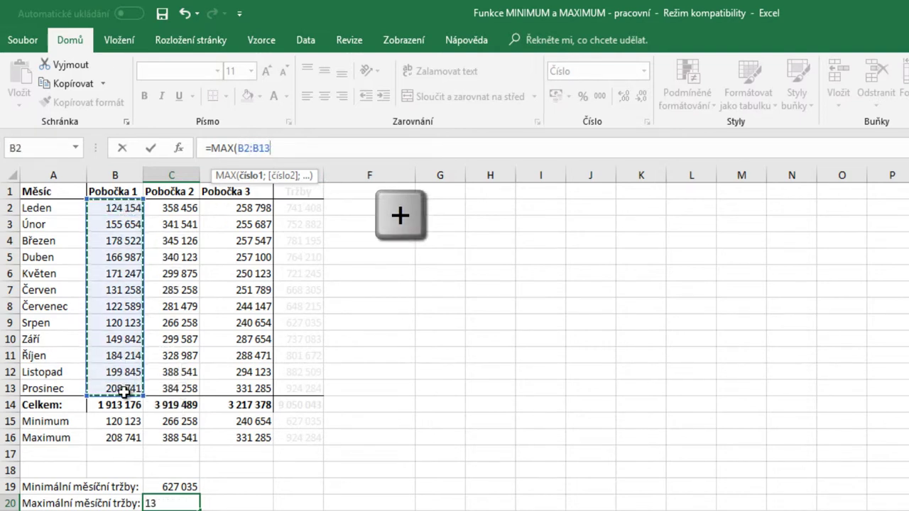
{"action": "type", "text": "+"}
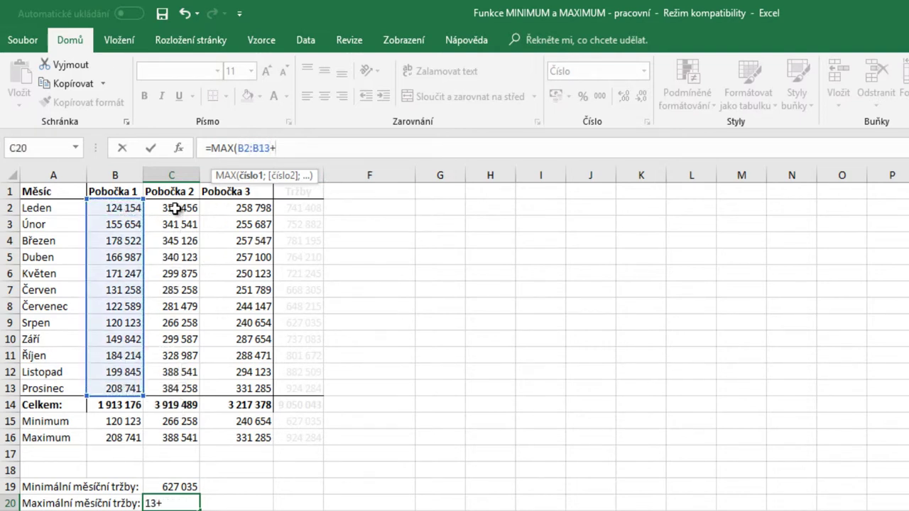
{"action": "left_click_drag", "start_coordinate": [178, 208], "coordinate": [177, 389]}
{"action": "type", "text": "+"}
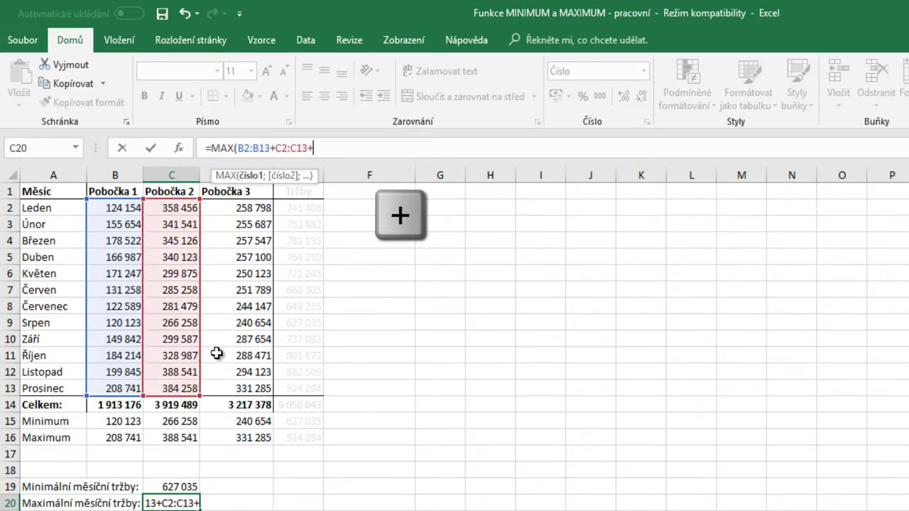
{"action": "left_click_drag", "start_coordinate": [245, 207], "coordinate": [246, 388]}
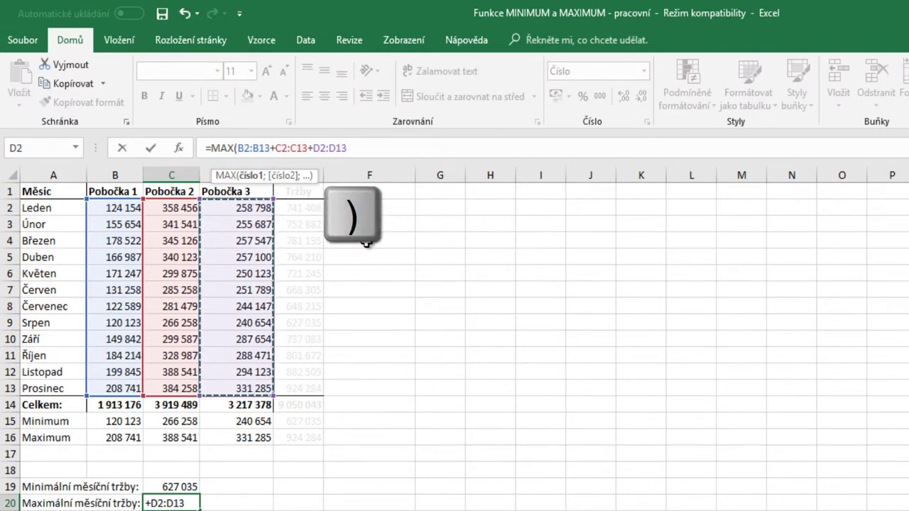
{"action": "type", "text": ")"}
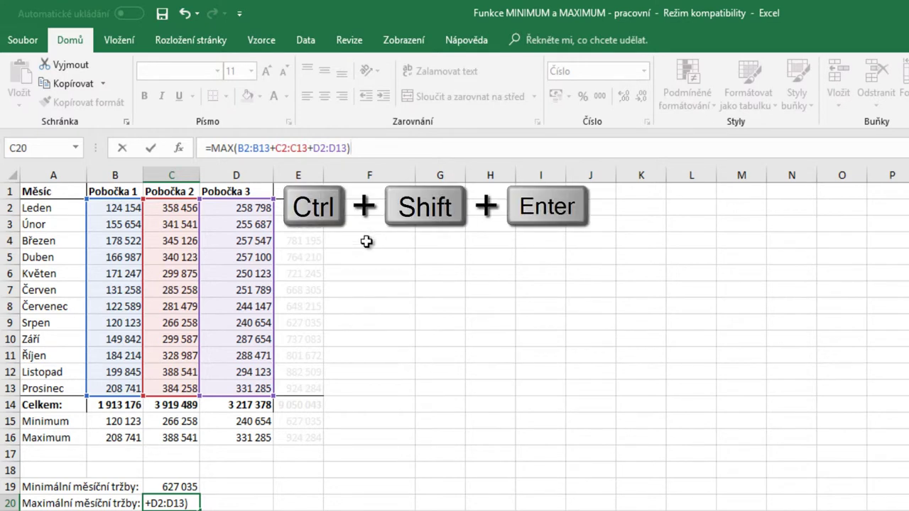
{"action": "key", "text": "ctrl+shift+Return"}
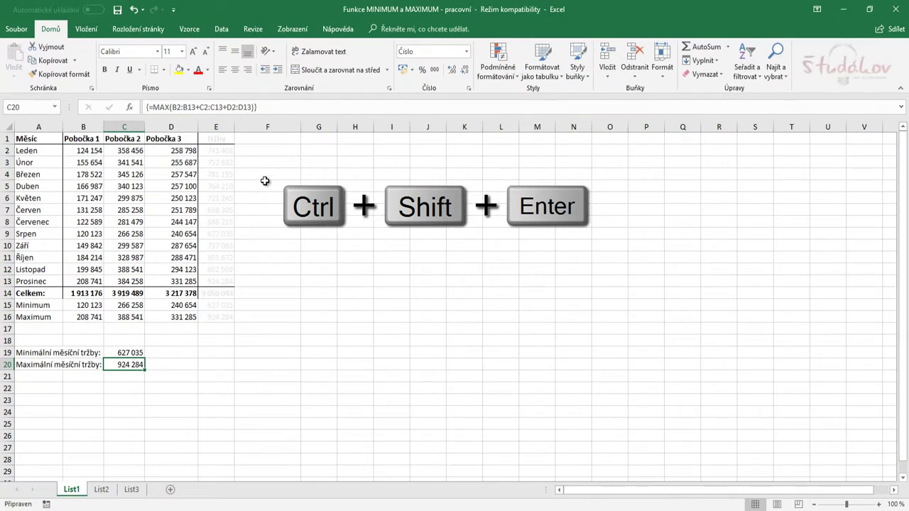
- Compare the results in C19:C20 with the minimum and maximum in the greyed Tržby column, cells E15 and E16
{"action": "left_click", "coordinate": [136, 392]}
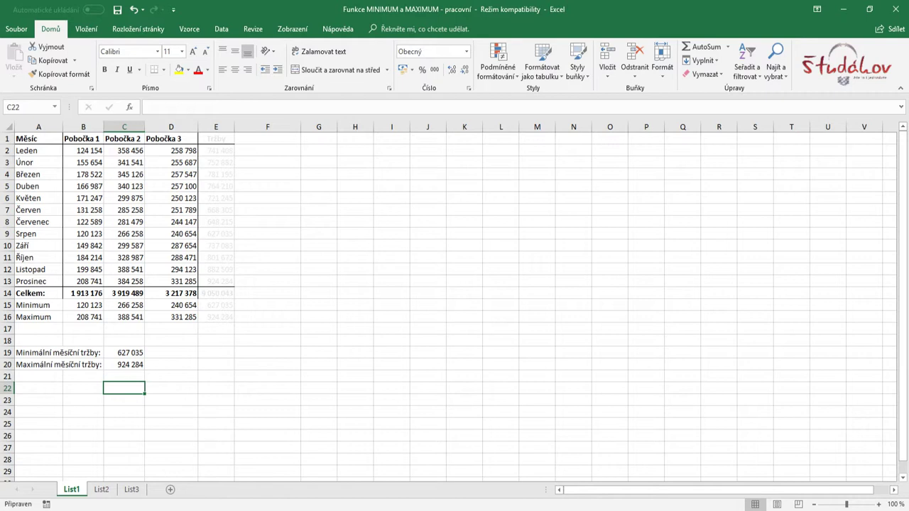
{"action": "left_click_drag", "start_coordinate": [130, 354], "coordinate": [132, 365]}
{"action": "left_click", "coordinate": [217, 311]}
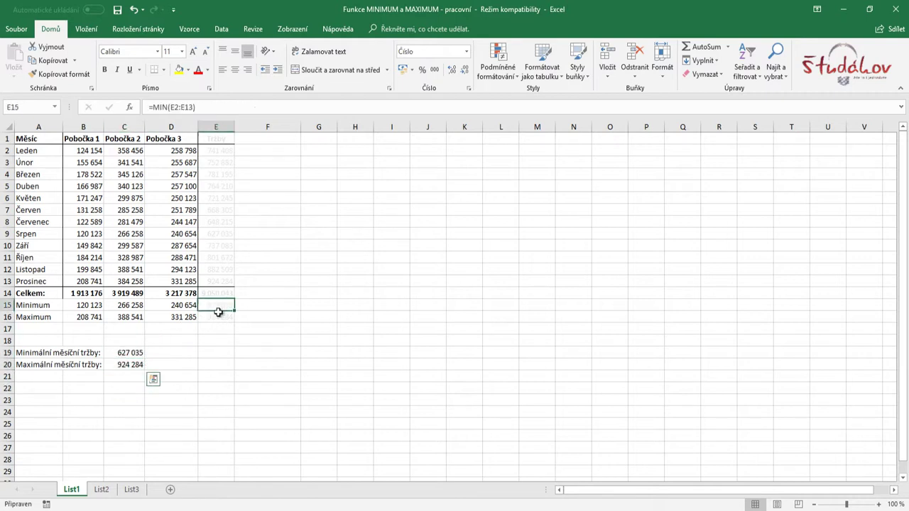
{"action": "left_click_drag", "start_coordinate": [217, 311], "coordinate": [218, 318]}
{"action": "left_click", "coordinate": [218, 313]}
{"action": "left_click", "coordinate": [217, 322]}
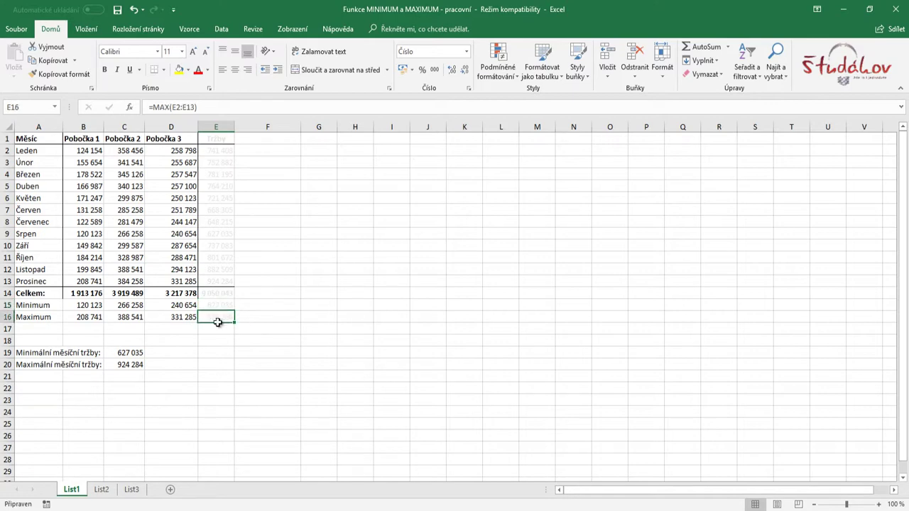